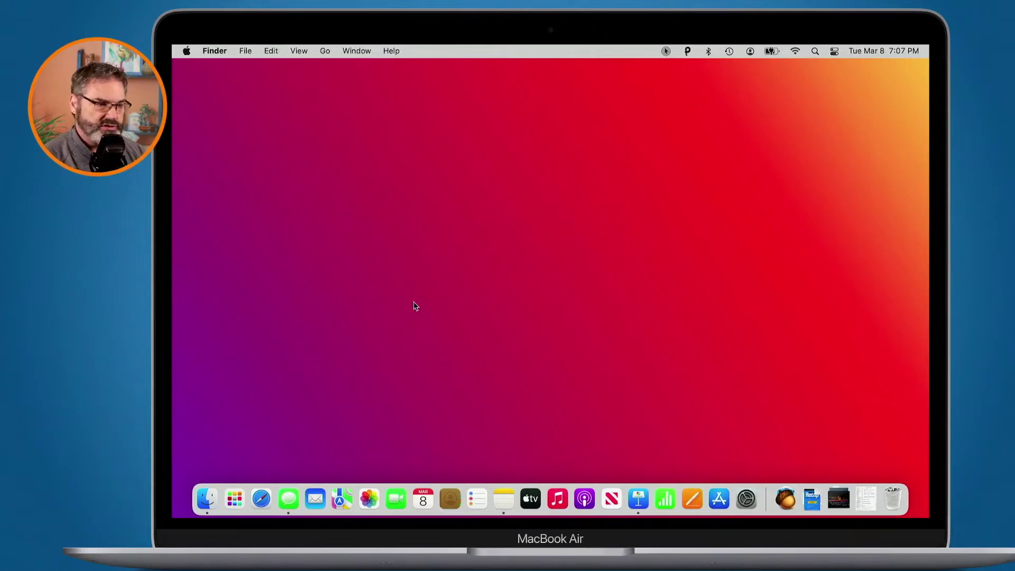
Open System Preferences from the Apple menu and go to Sharing to enable AirPlay Receiver.
{"action": "left_click", "coordinate": [187, 51]}
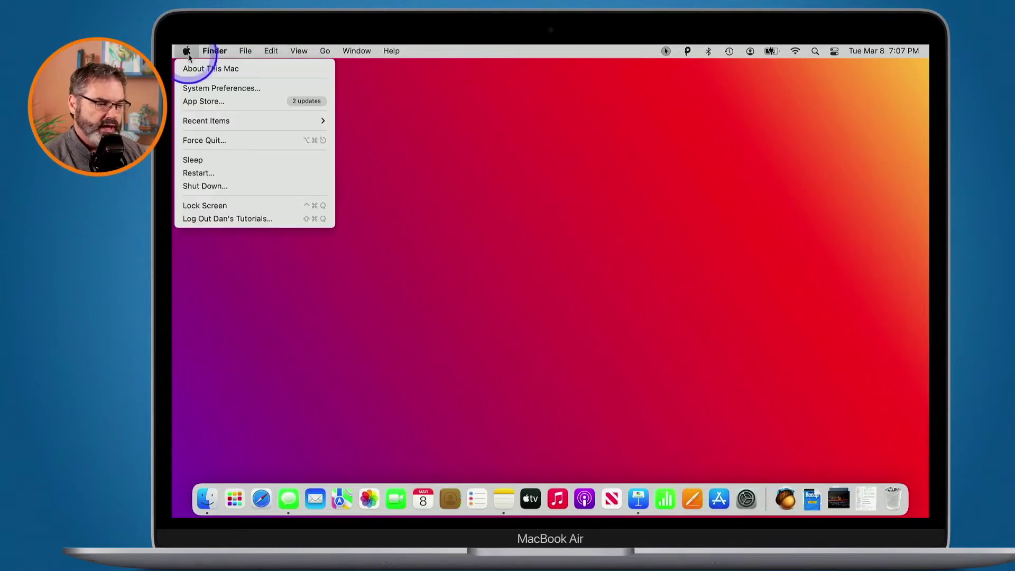
{"action": "left_click", "coordinate": [213, 89]}
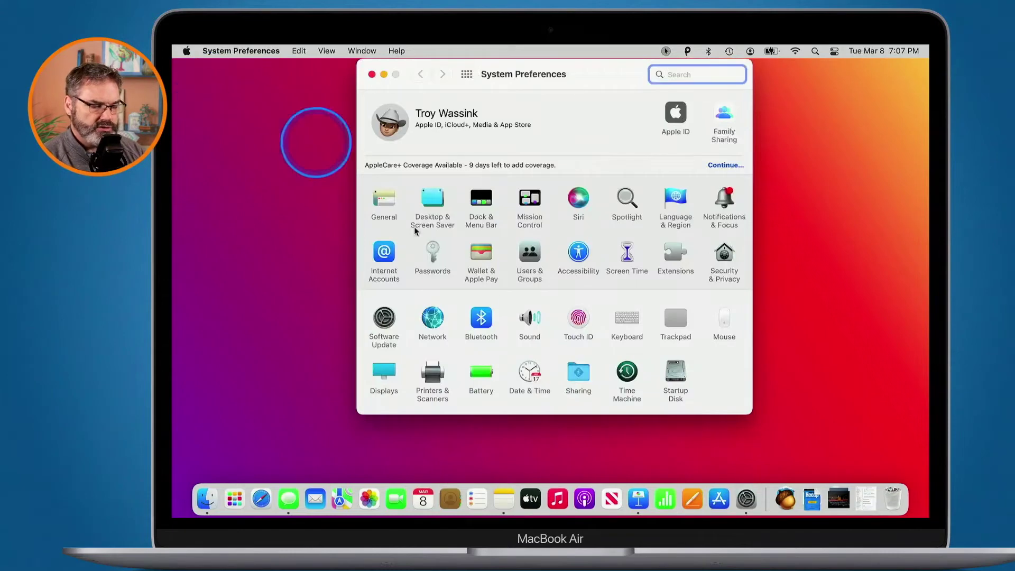
{"action": "left_click", "coordinate": [576, 379]}
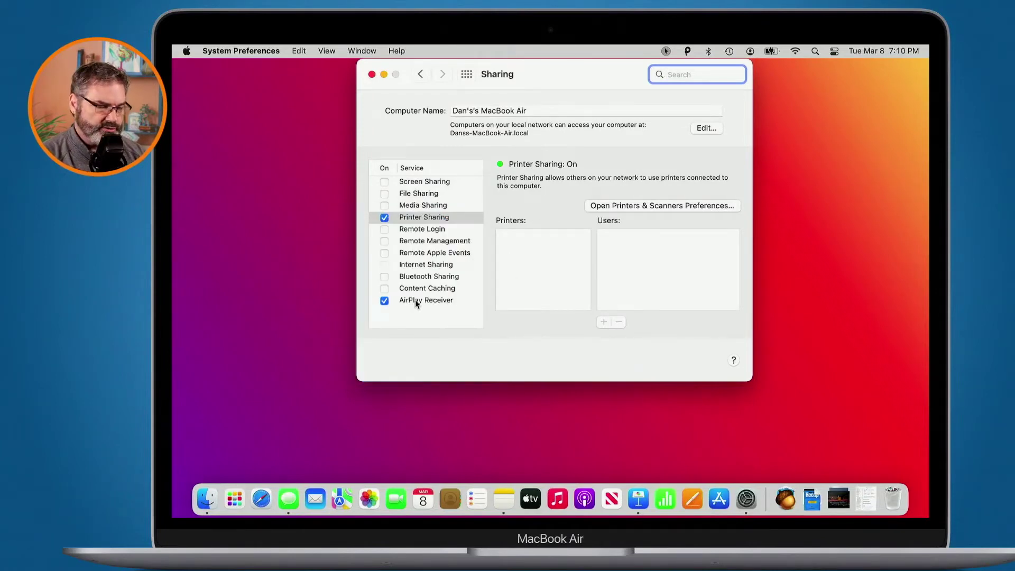
Quit System Preferences with Cmd+Q and swipe open the iPad's Control Center.
{"action": "key", "text": "super+q"}
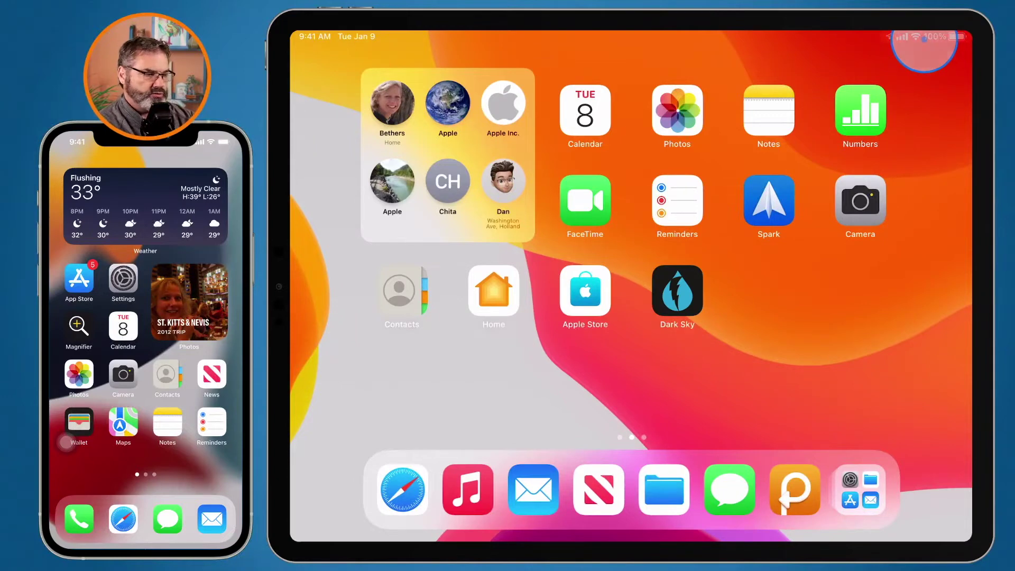
{"action": "left_click_drag", "start_coordinate": [926, 48], "coordinate": [891, 129]}
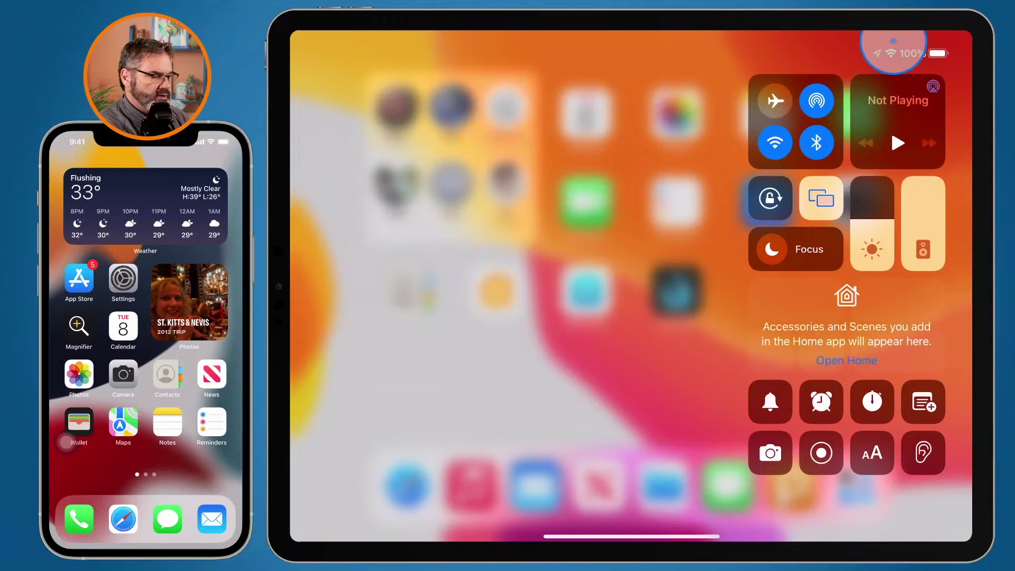
Show the iPad's Screen Mirroring list with MacBook Air and Living Room as targets.
{"action": "left_click", "coordinate": [821, 198]}
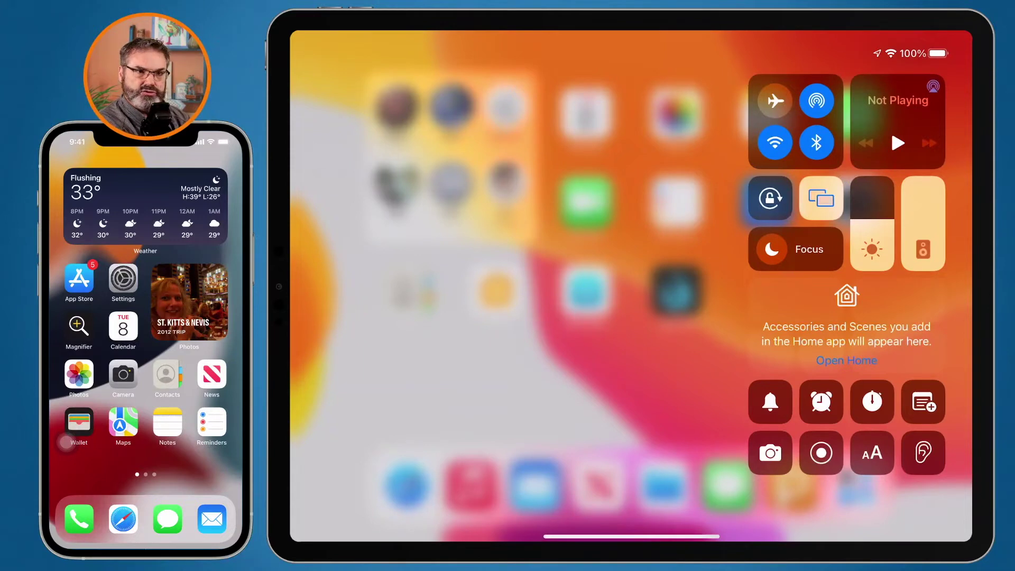
{"action": "left_click", "coordinate": [822, 198]}
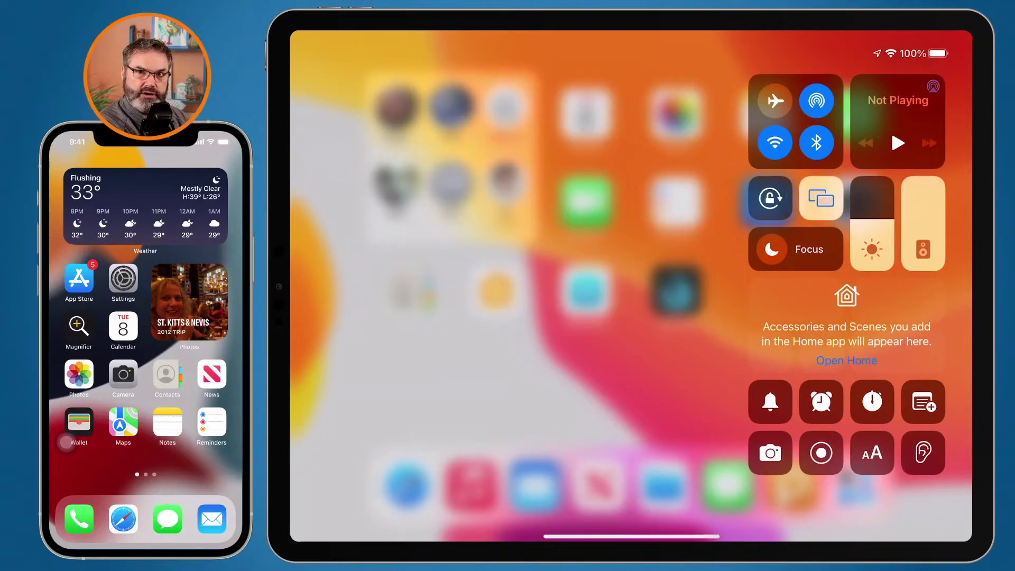
{"action": "left_click", "coordinate": [822, 199]}
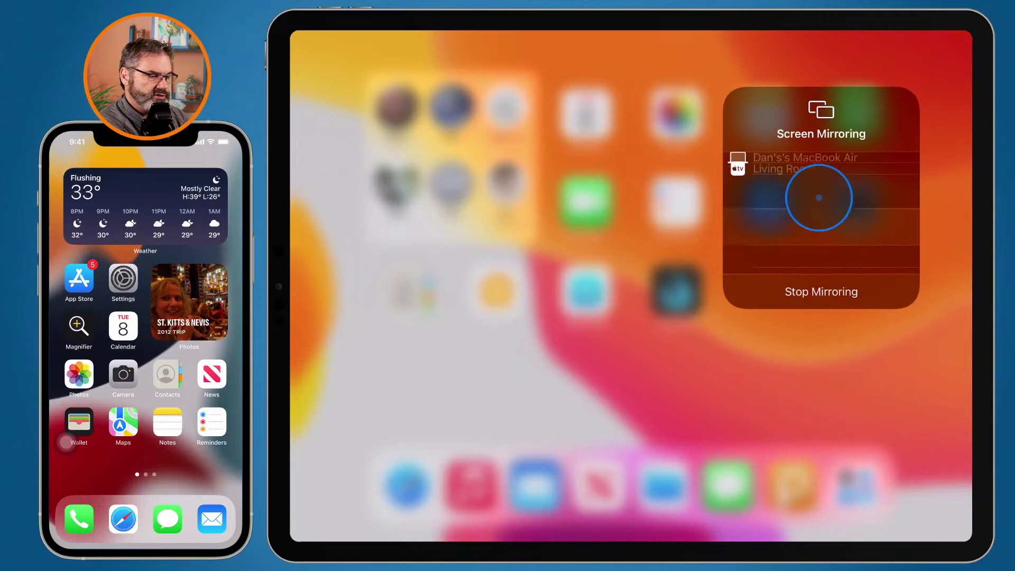